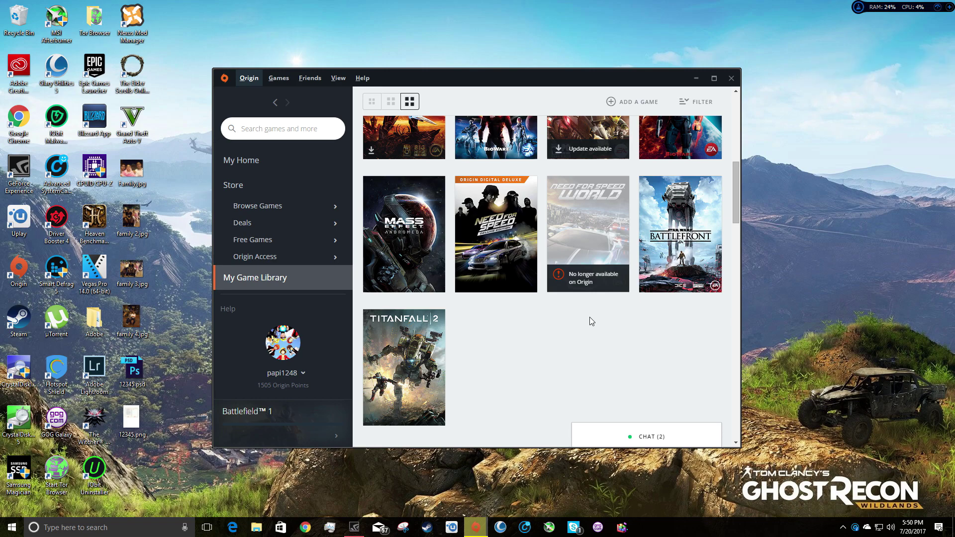
scroll(732, 286, "down", 2)
scroll(520, 309, "up", 3)
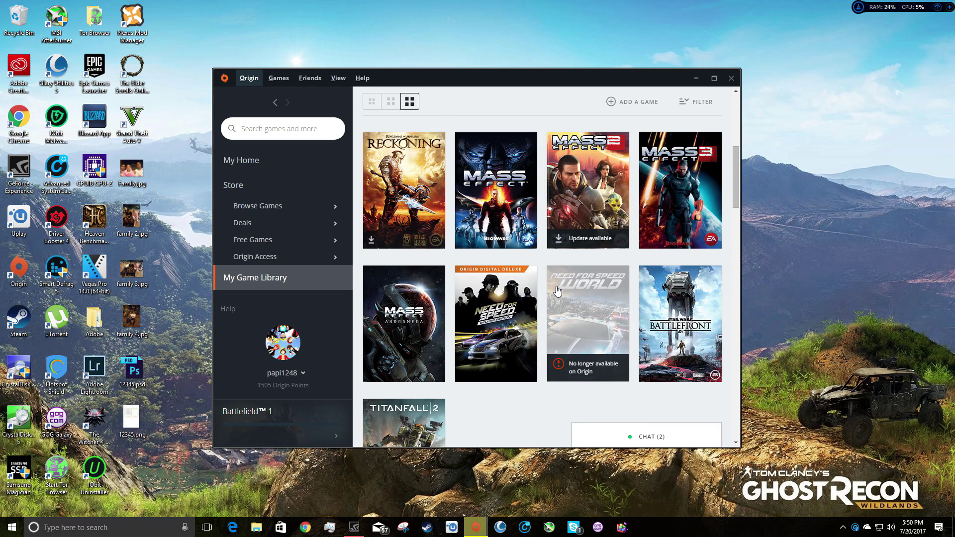
scroll(565, 275, "up", 3)
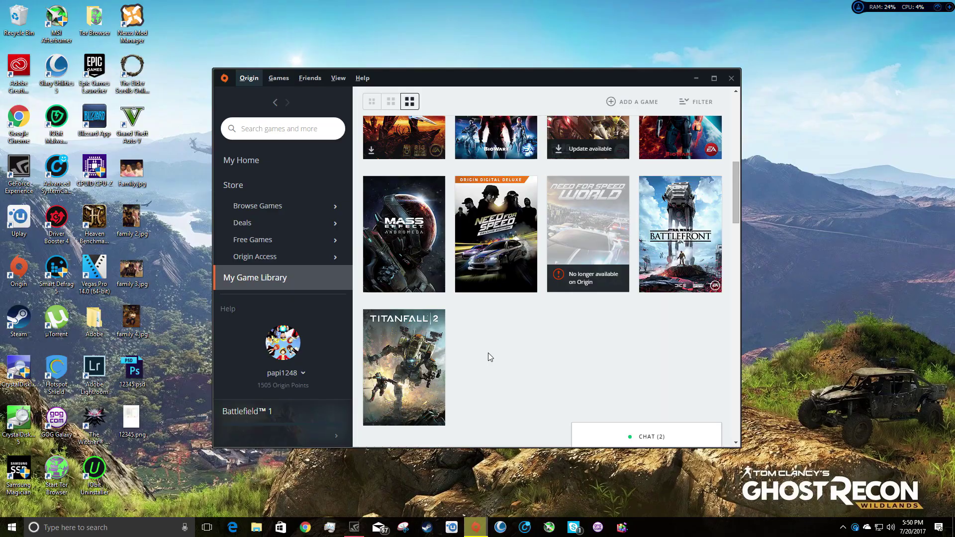
Peek at the Titanfall 2, Star Wars Battlefront, Need for Speed and Mass Effect 2 details in the library.
left_click(414, 381)
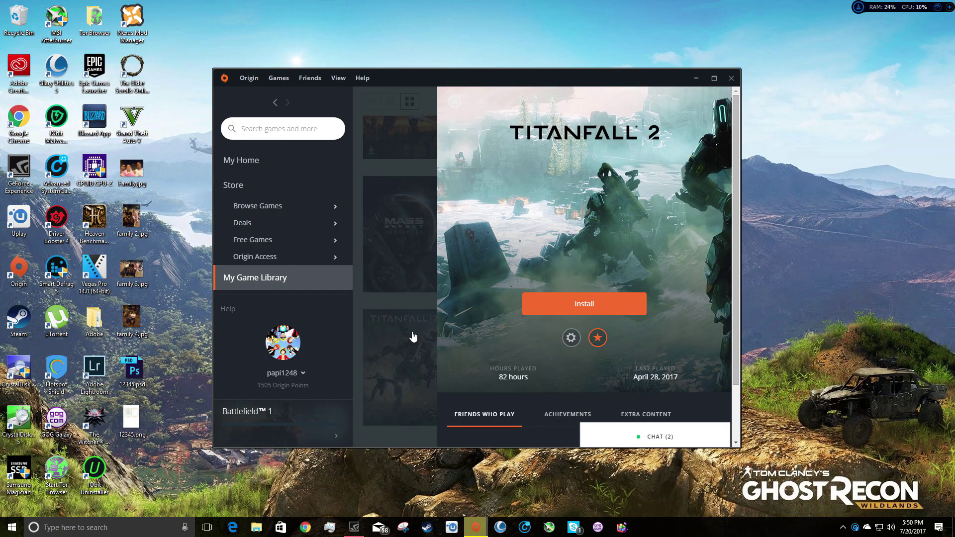
left_click(391, 307)
left_click(694, 247)
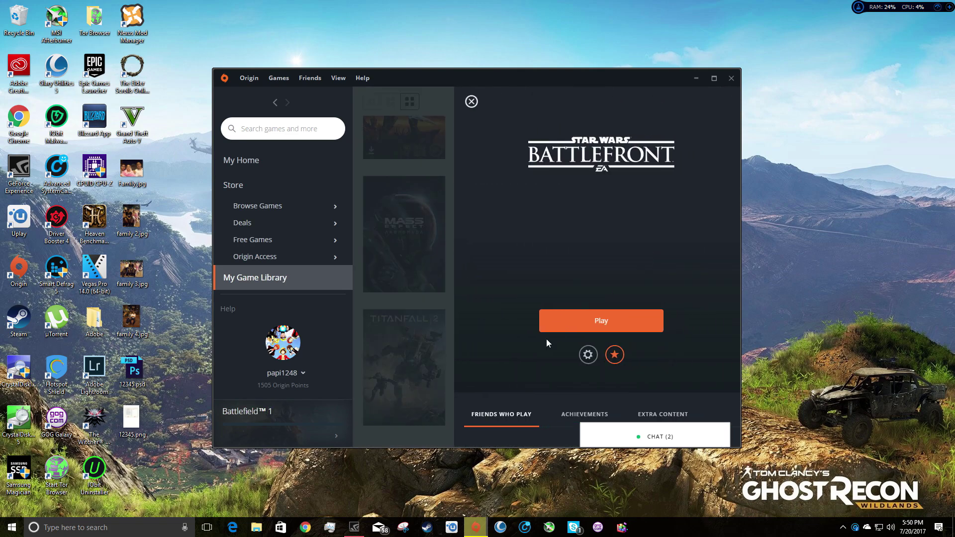
left_click(394, 367)
left_click(496, 246)
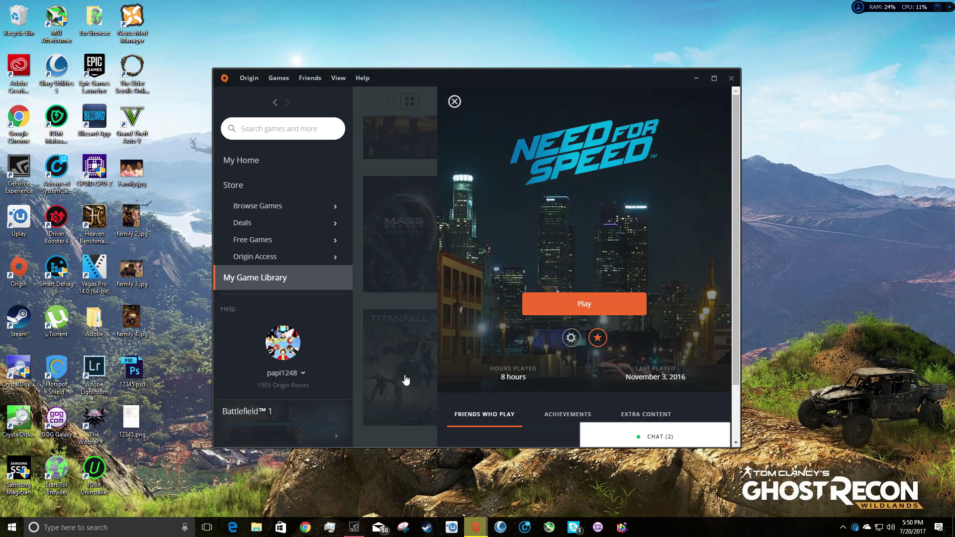
left_click(405, 379)
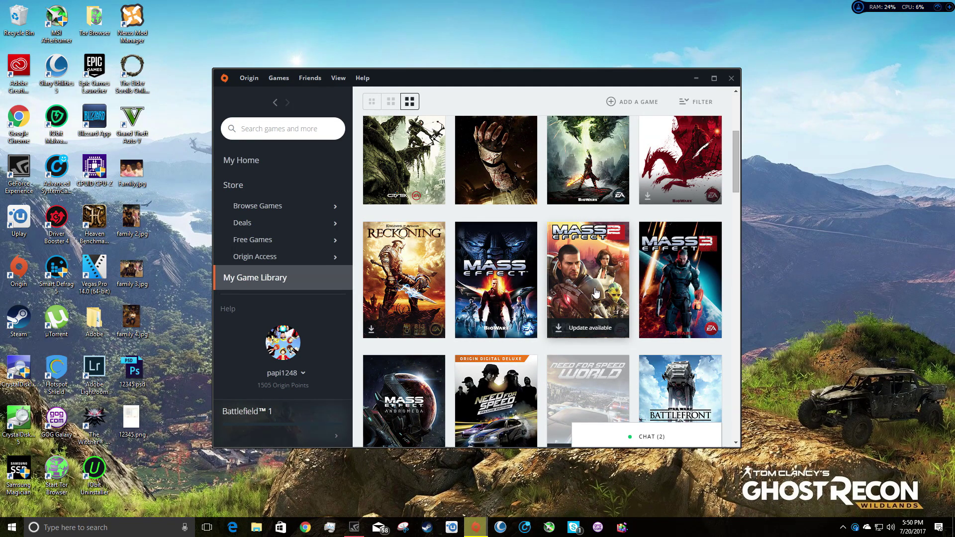
left_click(596, 294)
left_click(391, 356)
Peek at Mass Effect 3 and Titanfall 2 again, then land on the Mass Effect 3 details page.
left_click(678, 303)
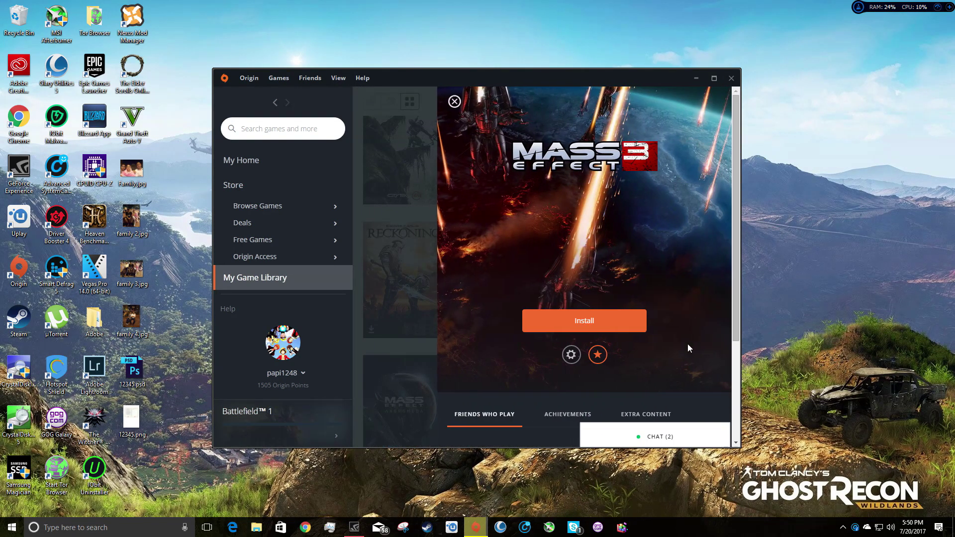
left_click(393, 373)
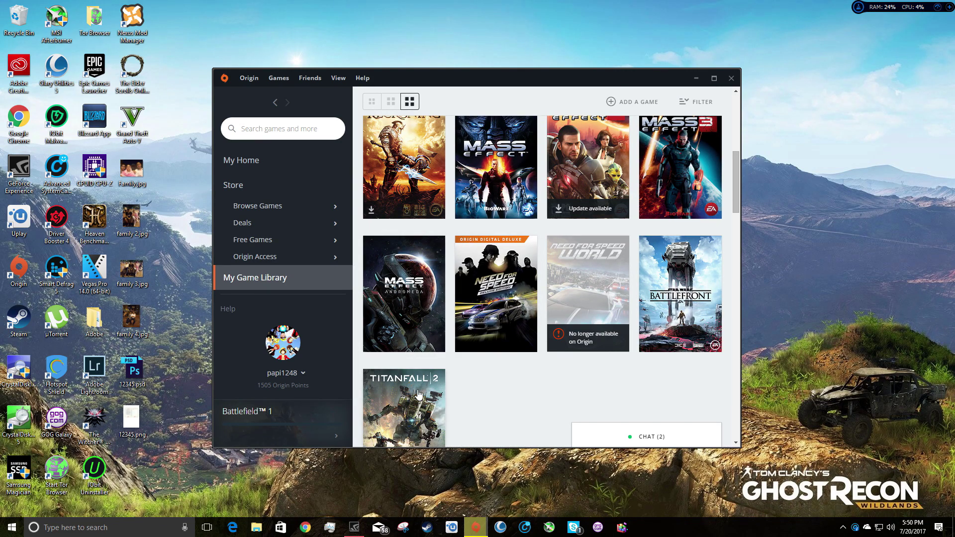
left_click(425, 410)
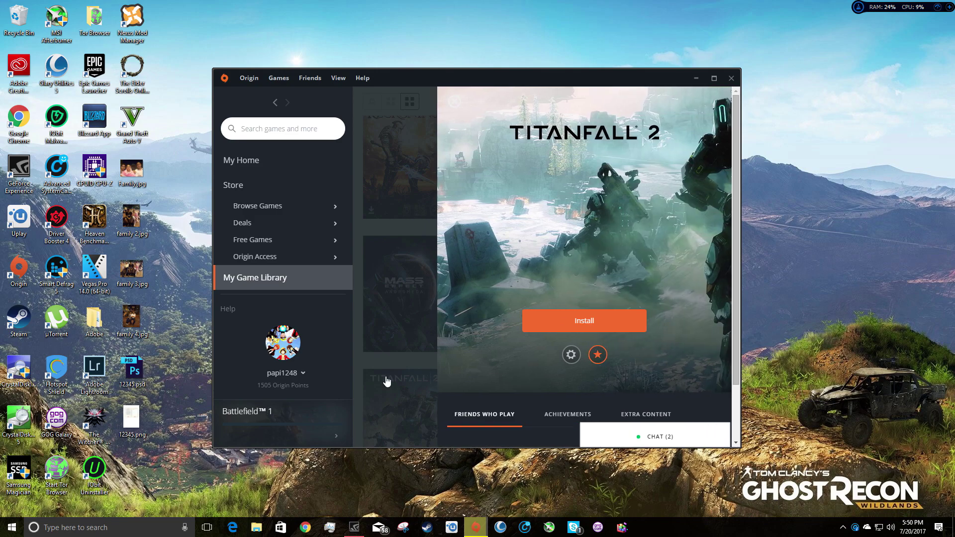
left_click(386, 380)
scroll(440, 363, "up", 3)
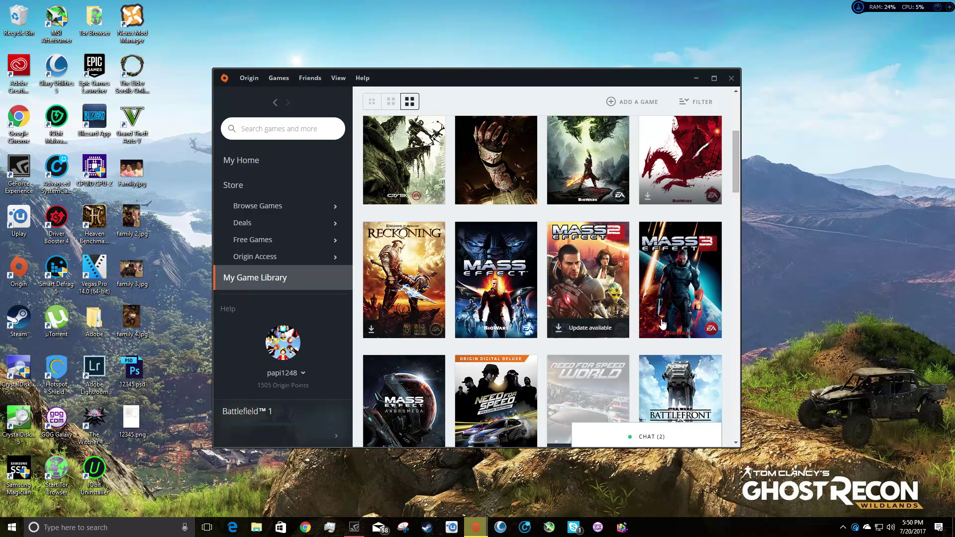
left_click(682, 277)
Start the Mass Effect 3 install and dismiss the DirectX setup error and Origin's problem message.
left_click(596, 313)
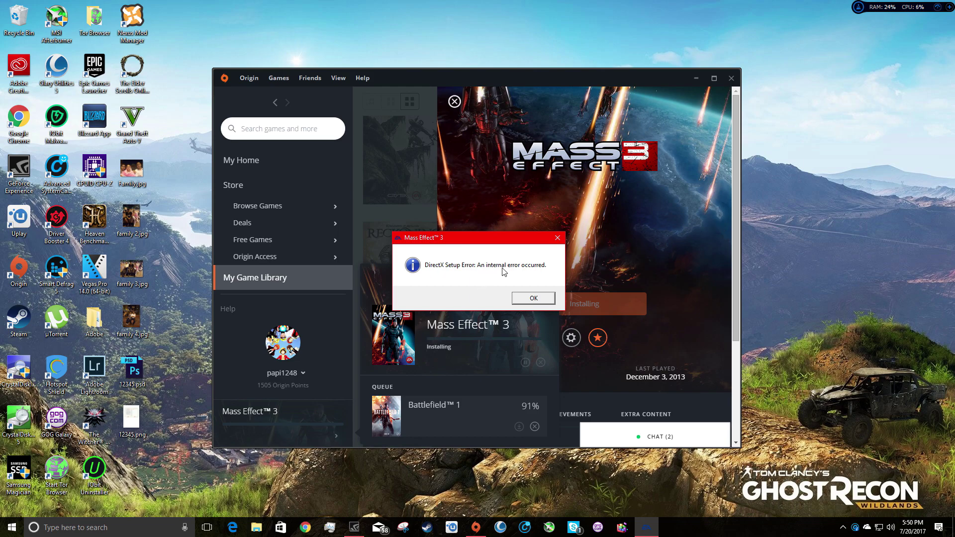
left_click(528, 298)
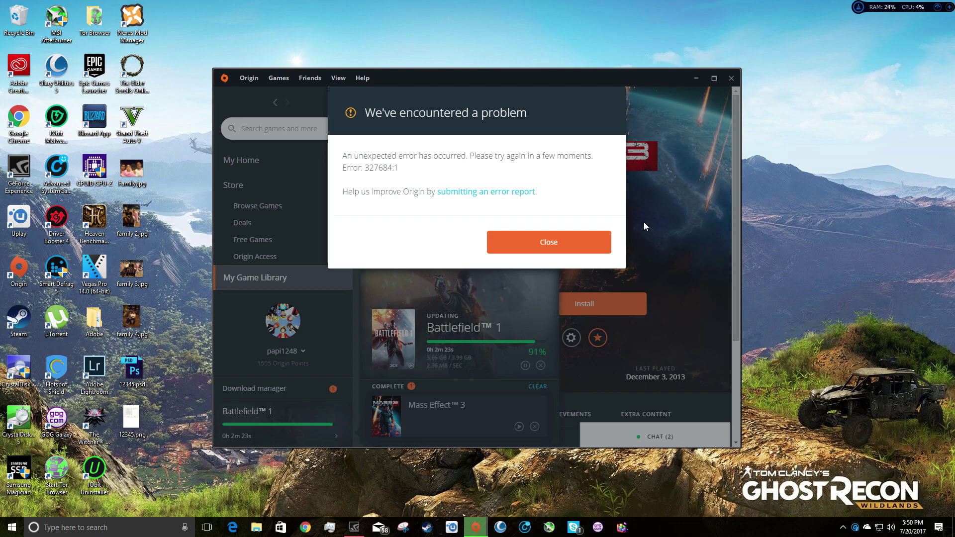
left_click(555, 243)
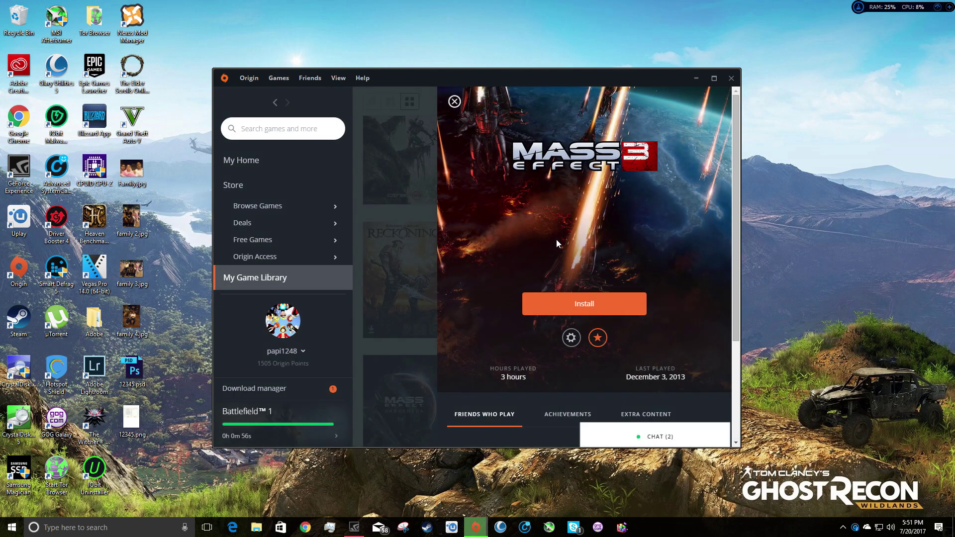
Return from the Mass Effect 3 details to the library grid.
left_click(385, 237)
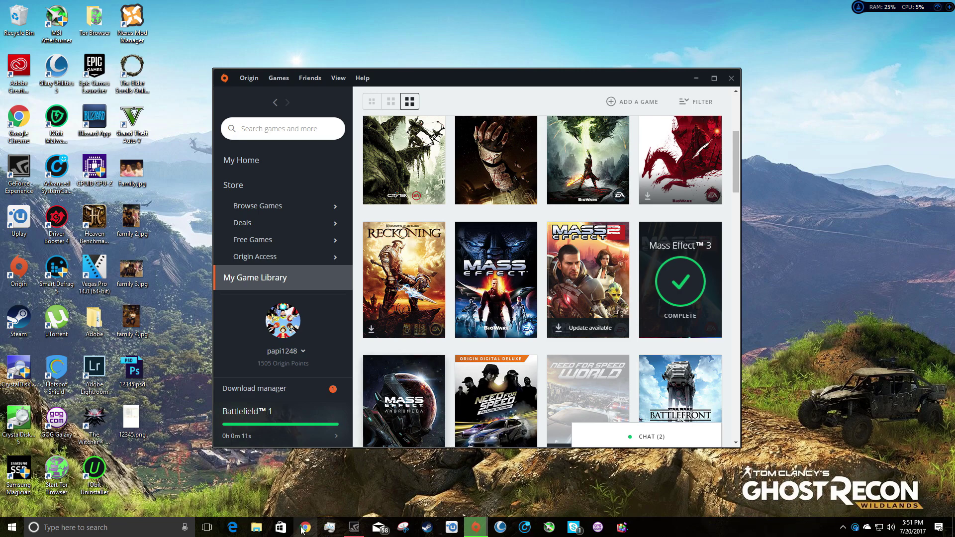
Browse from This PC into the B: drive's Origin Games folder, repositioning the Explorer window over Origin.
left_click(256, 528)
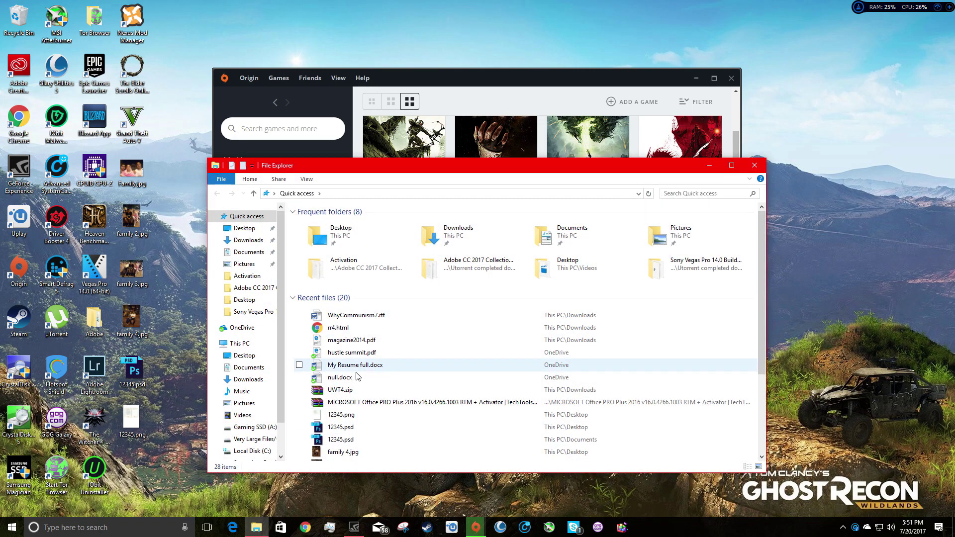
left_click(239, 343)
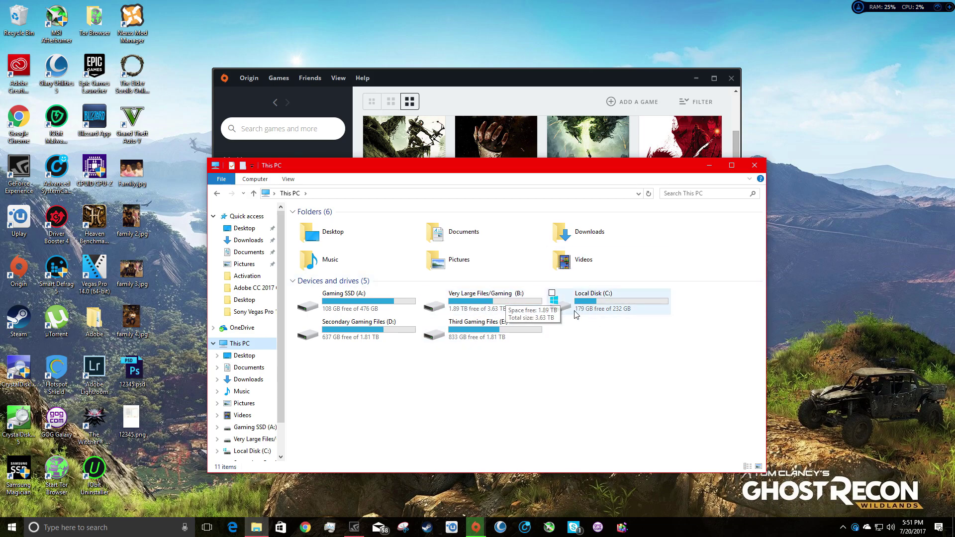
double_click(485, 307)
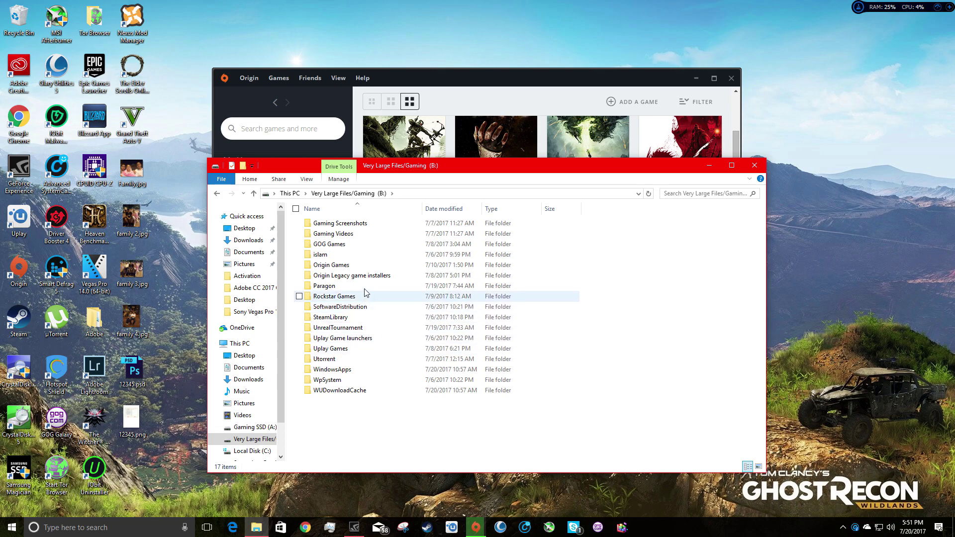
double_click(358, 266)
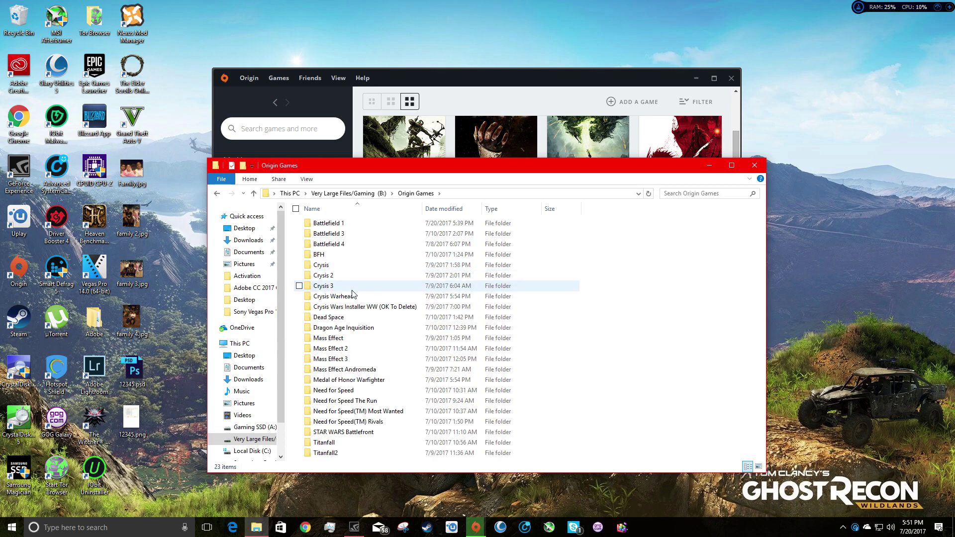
mouse_move(498, 171)
left_mouse_down()
mouse_move(523, 363)
mouse_move(561, 429)
left_mouse_up()
left_click(664, 294)
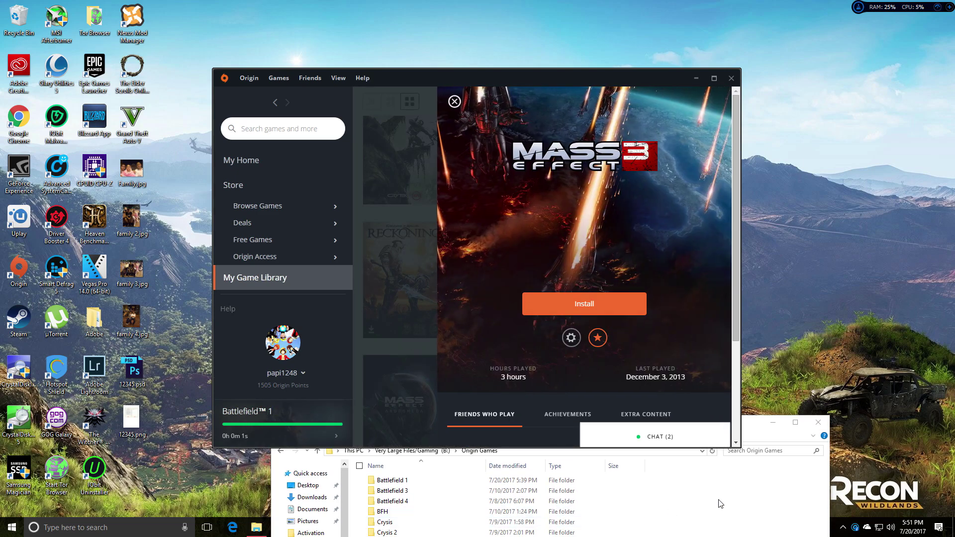
left_click(720, 505)
left_click_drag(703, 418, 670, 127)
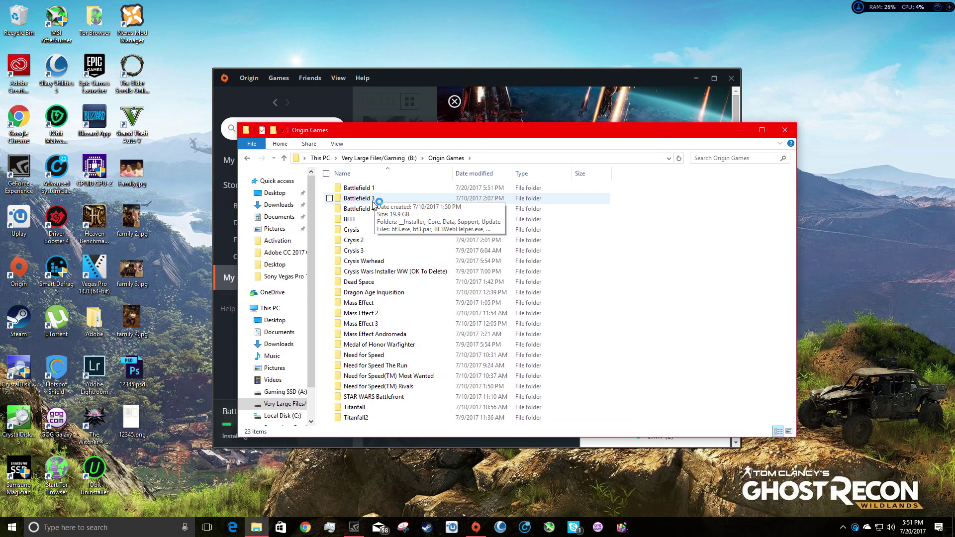
Go into Mass Effect 3 > _Installer > directx > redist to list its .cab archives.
double_click(385, 326)
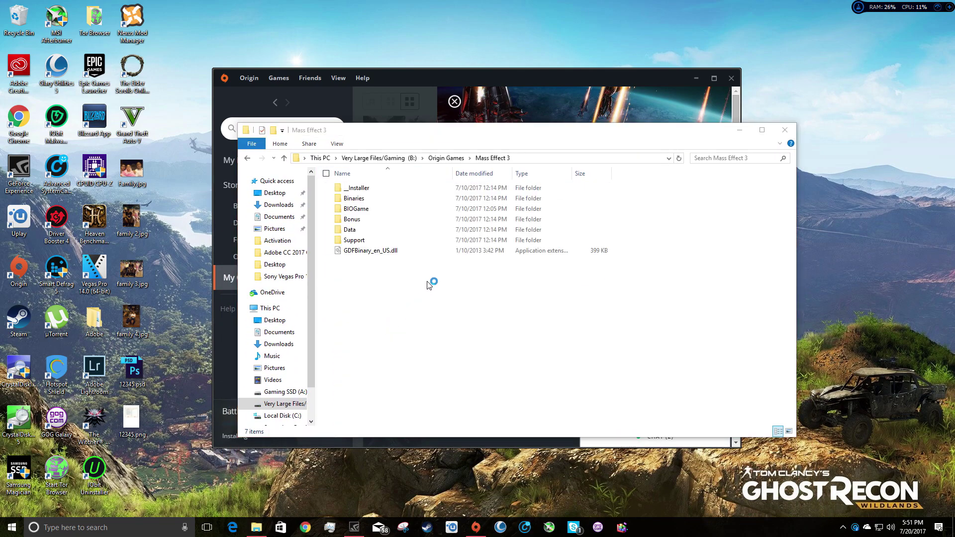
double_click(402, 189)
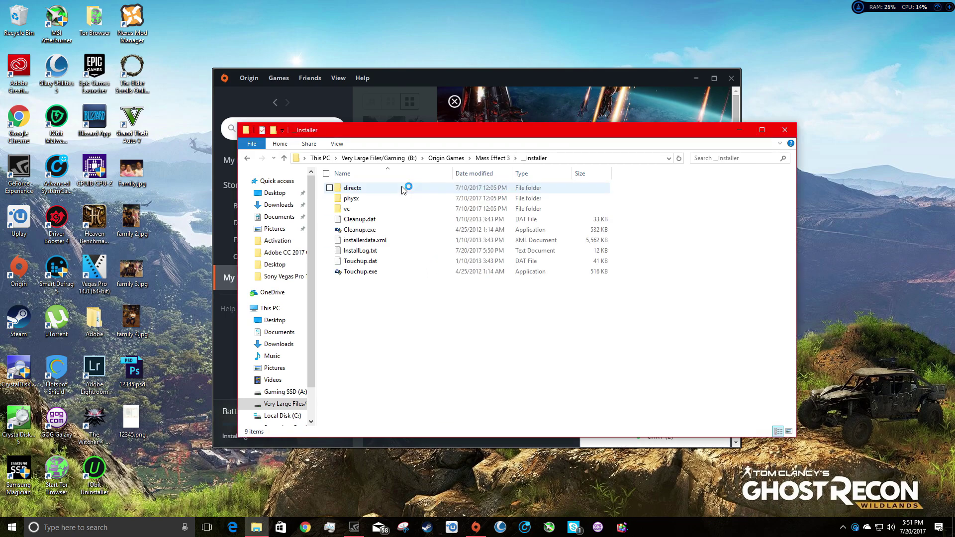
double_click(388, 188)
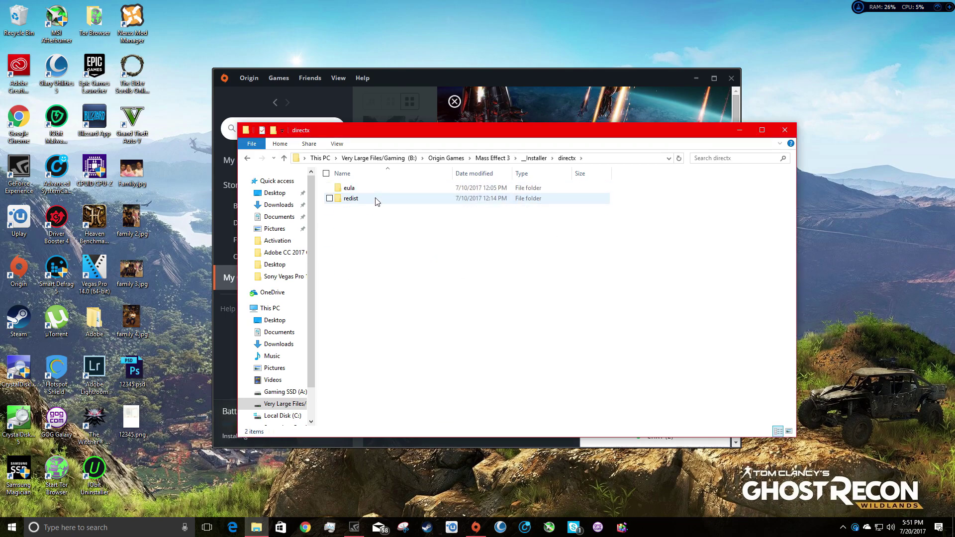
left_click(376, 200)
double_click(377, 200)
scroll(615, 286, "down", 5)
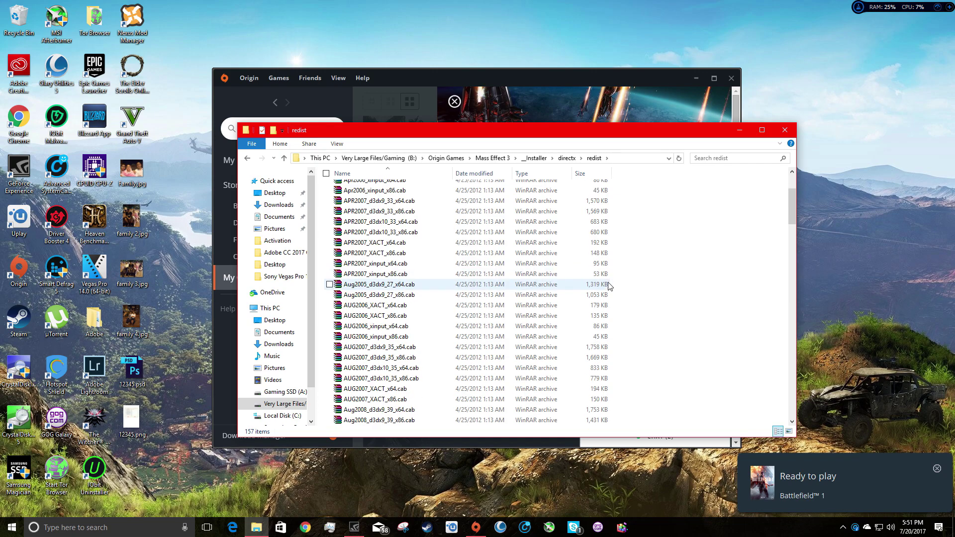
scroll(613, 283, "down", 6)
scroll(657, 299, "down", 3)
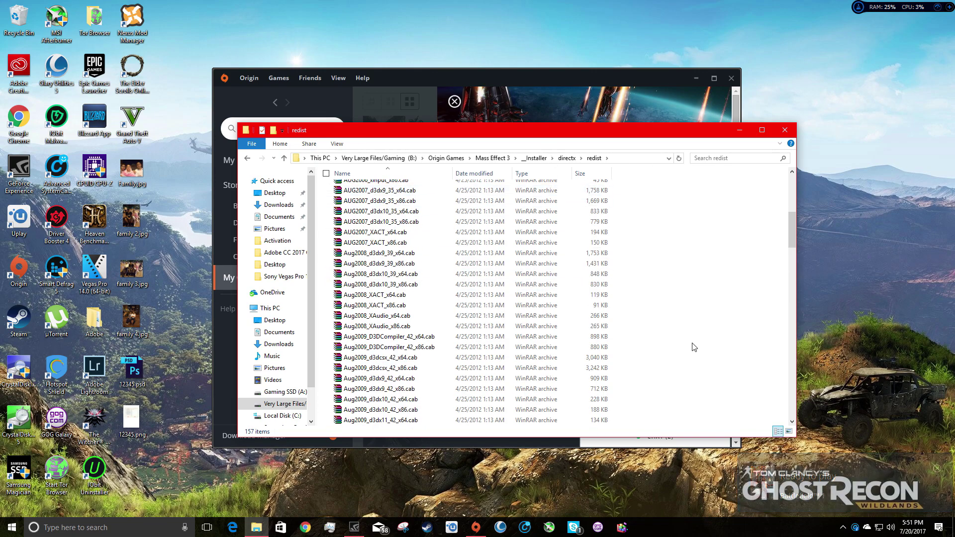
scroll(692, 349, "down", 5)
scroll(655, 351, "down", 5)
scroll(642, 352, "down", 5)
scroll(656, 335, "up", 7)
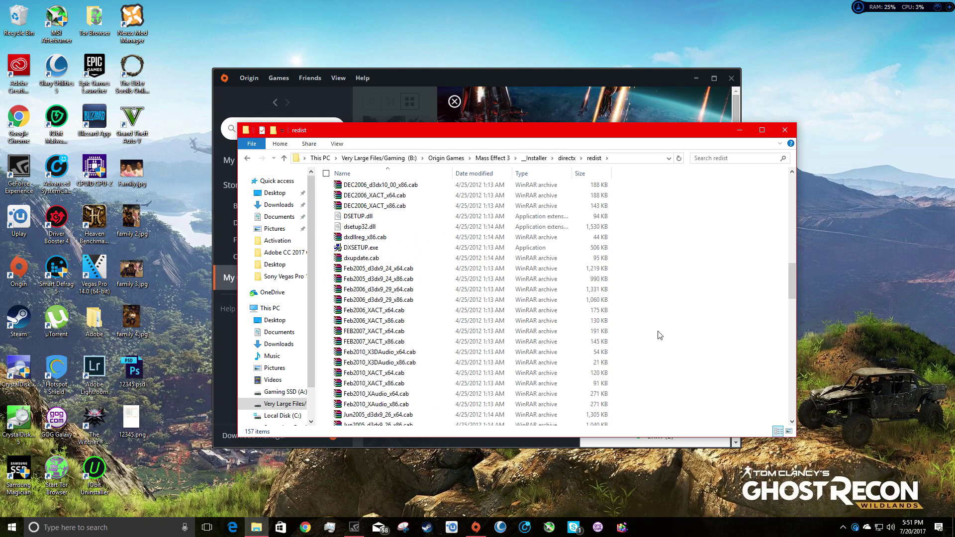
scroll(661, 320, "up", 5)
scroll(649, 312, "up", 4)
Create a new folder named gg inside the redist folder.
right_click(648, 299)
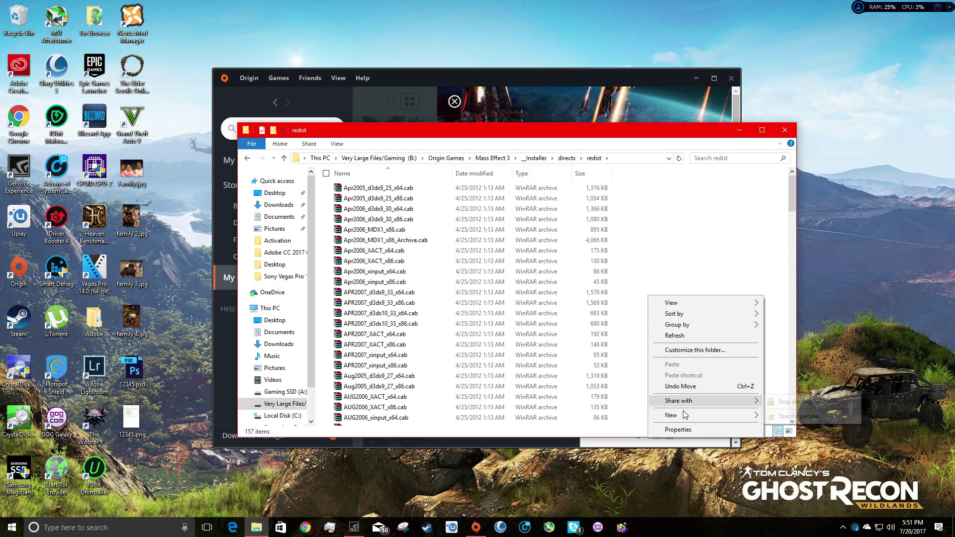
left_click(784, 418)
key("BackSpace")
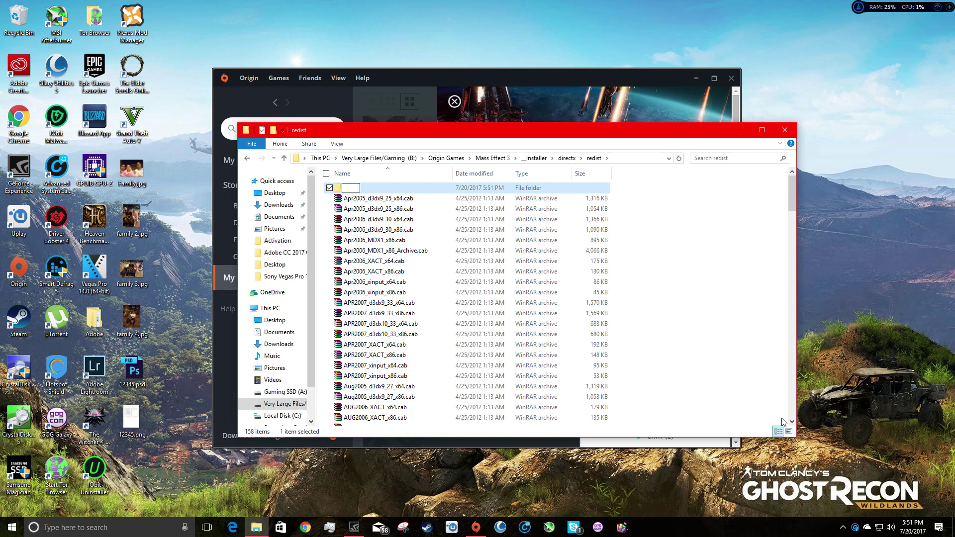
type("gg")
key("Return")
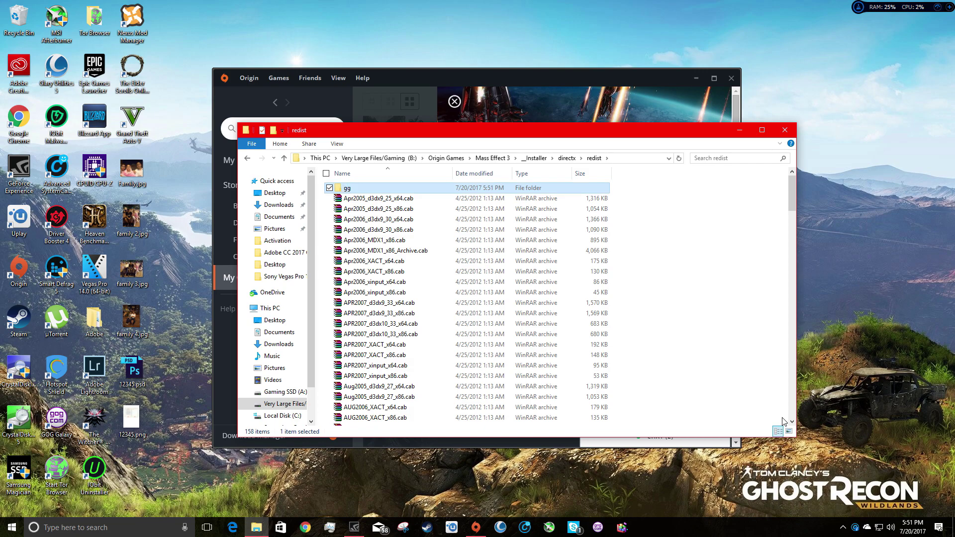
left_click(702, 312)
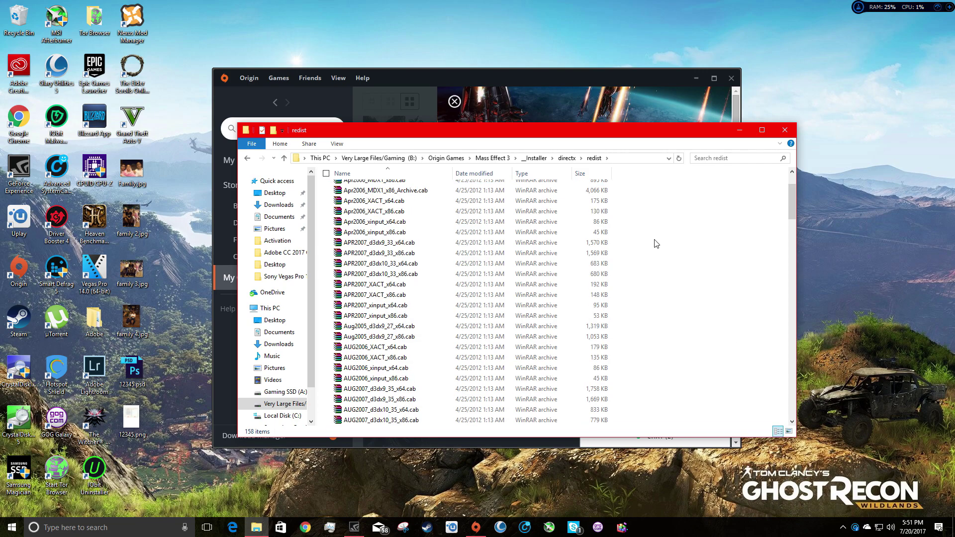
left_click_drag(632, 205, 632, 432)
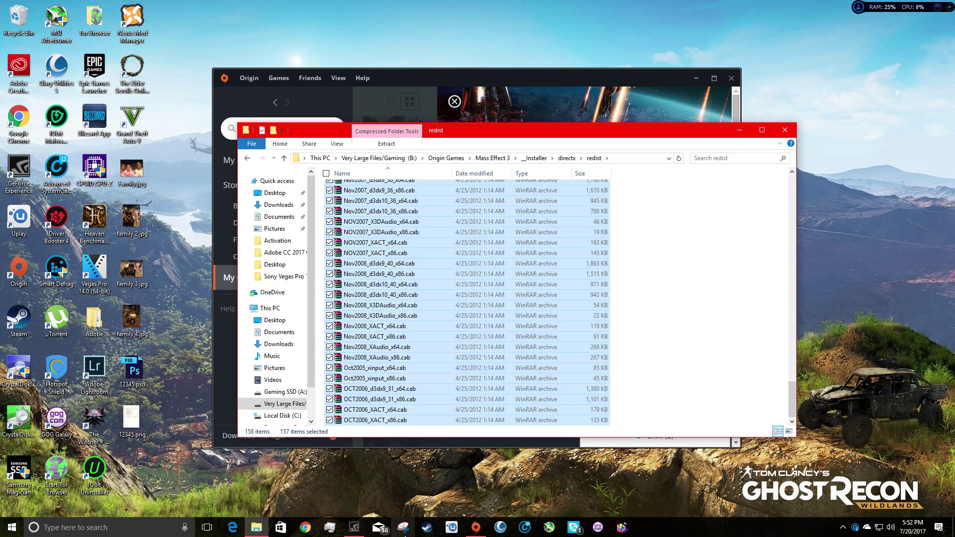
scroll(358, 365, "up", 5)
scroll(359, 366, "up", 5)
scroll(358, 366, "up", 5)
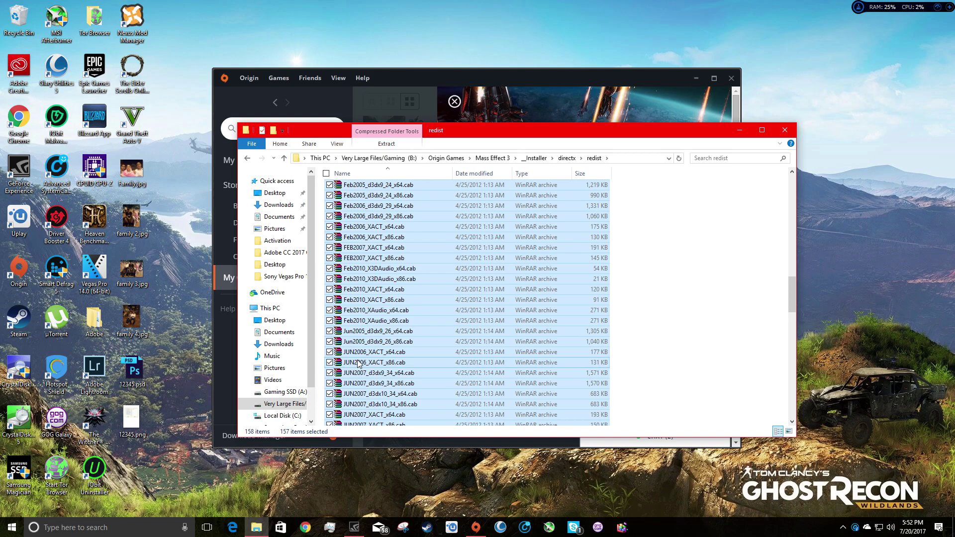
scroll(358, 365, "up", 5)
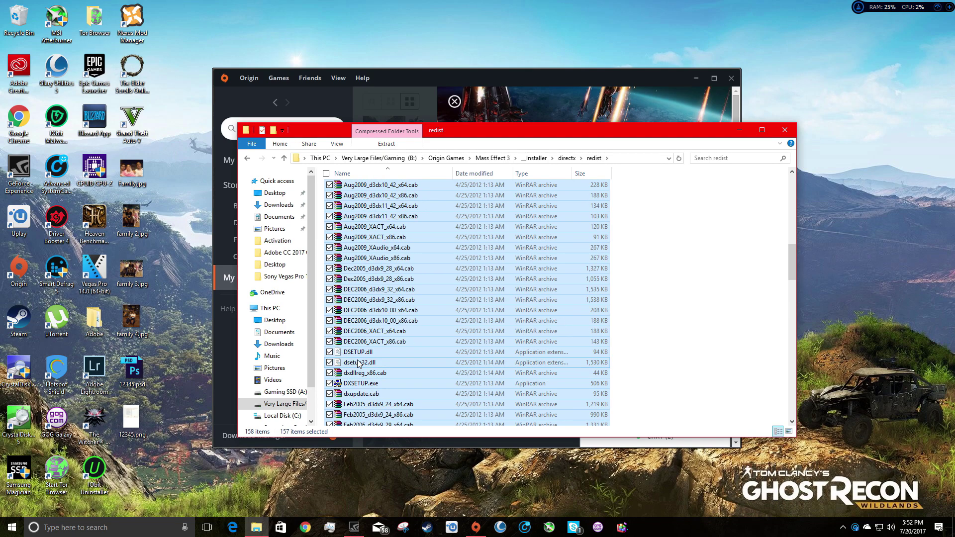
left_click(329, 352)
left_click(329, 363)
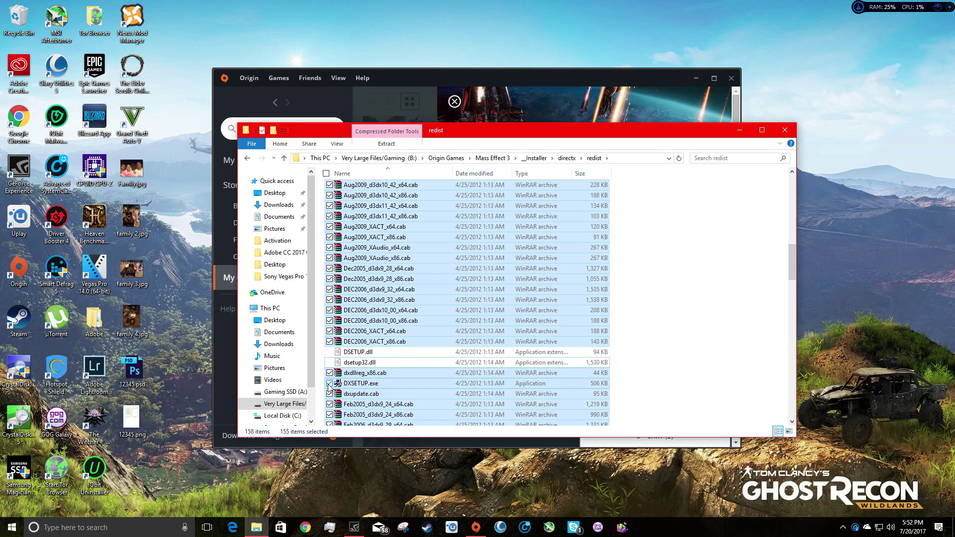
left_click(329, 384)
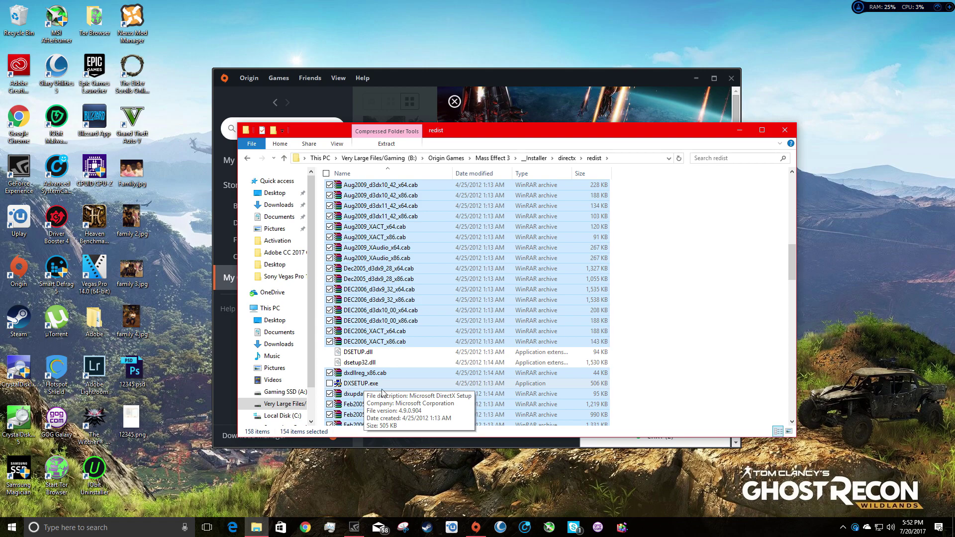
left_click(703, 347)
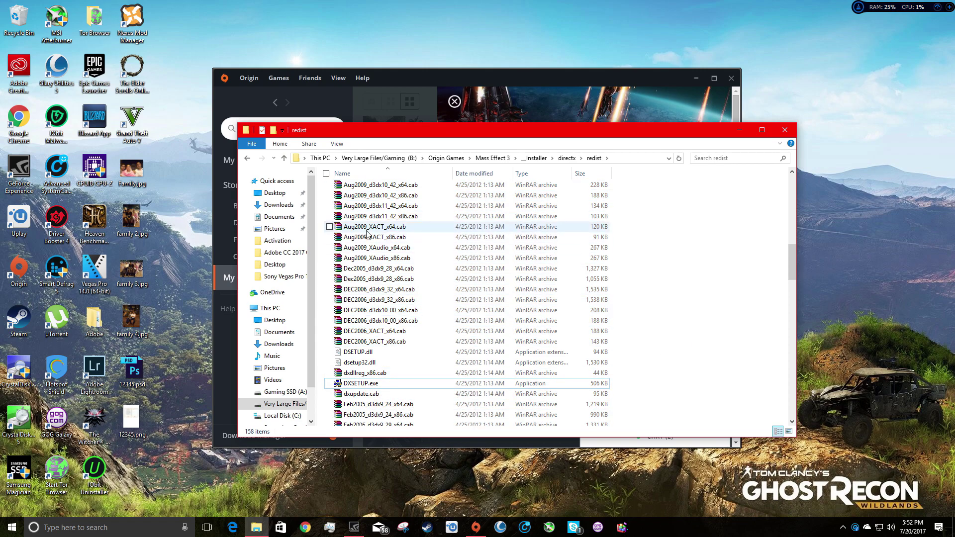
left_click(331, 311)
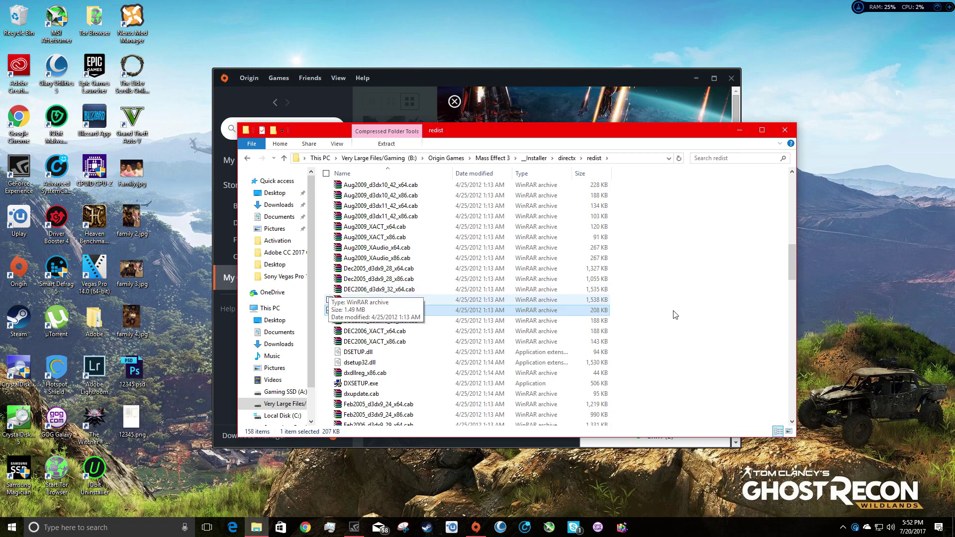
left_click(330, 311)
left_click(336, 143)
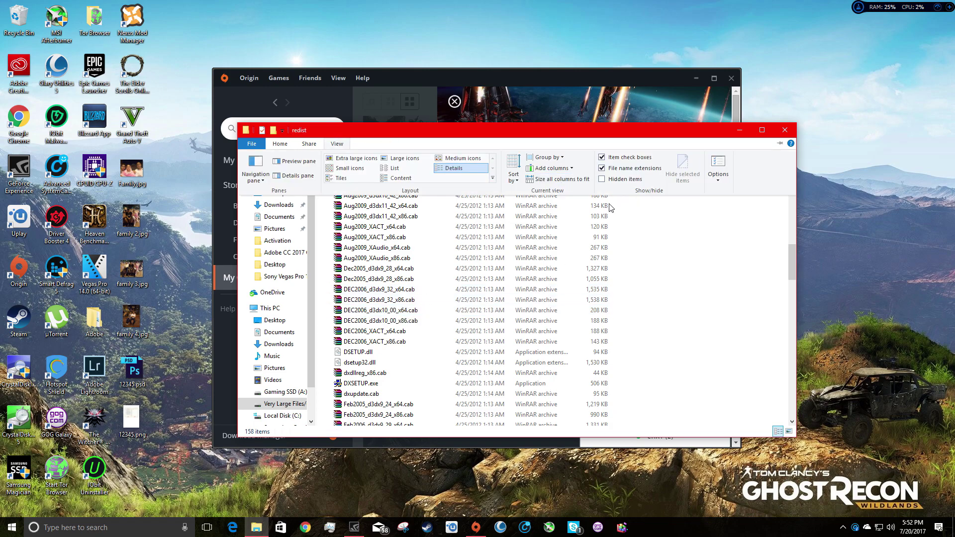
left_click(602, 158)
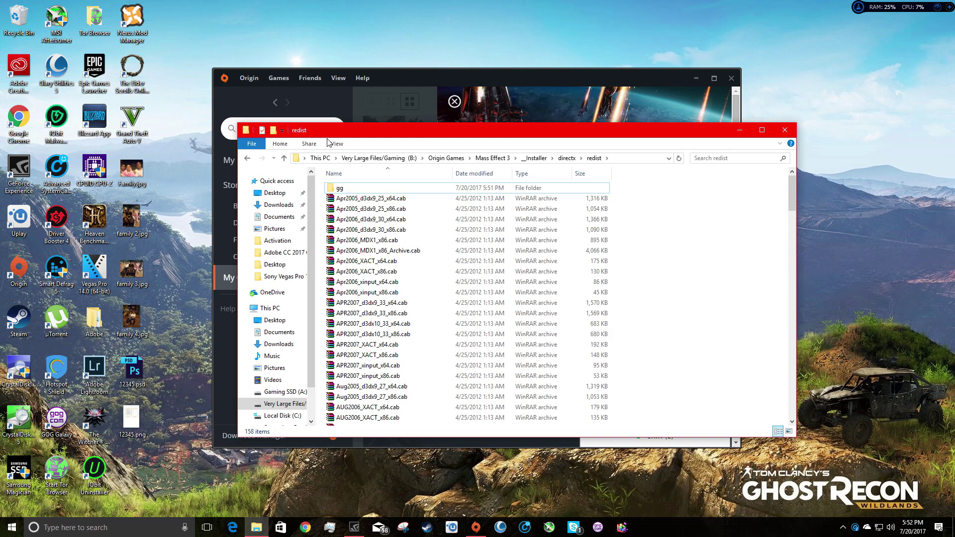
left_click(311, 144)
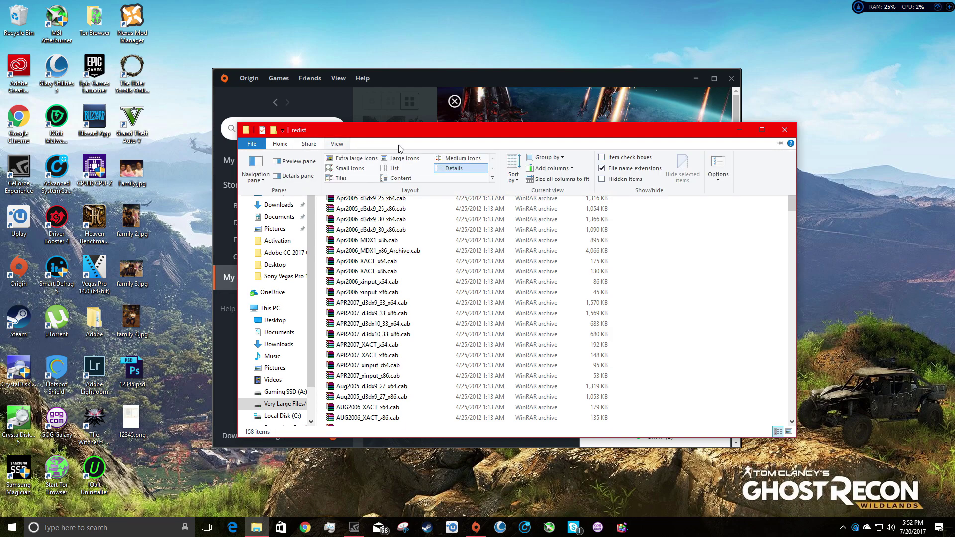
left_click(602, 158)
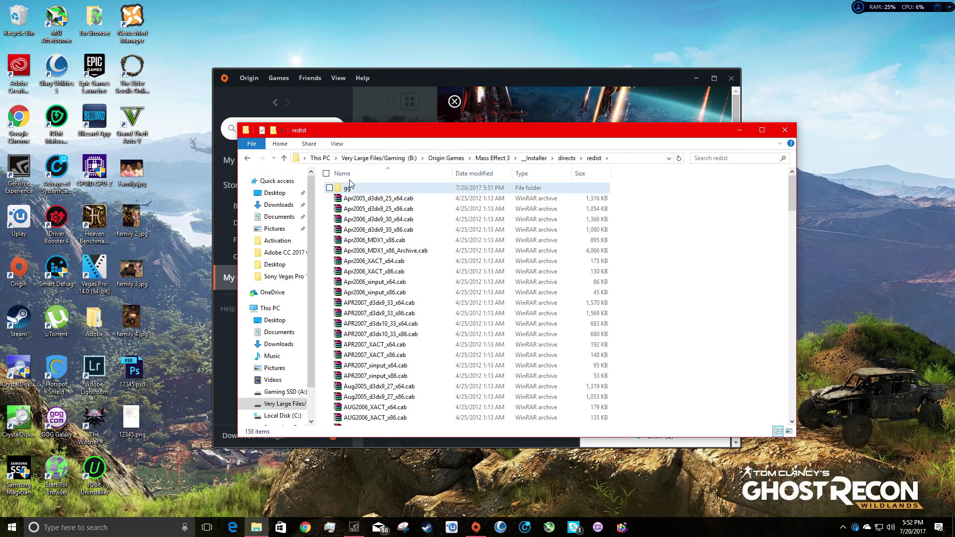
left_click(329, 230)
left_click(338, 144)
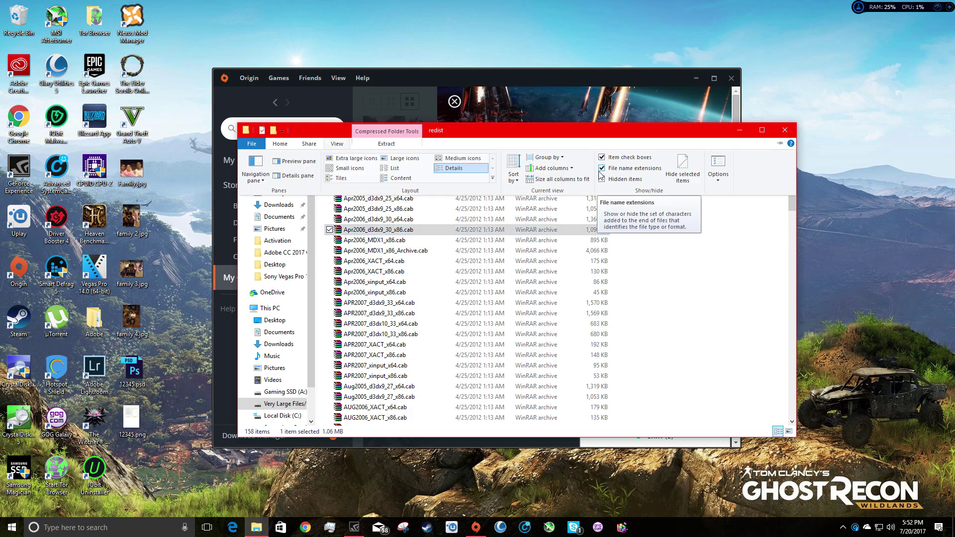
left_click(649, 171)
left_click(337, 144)
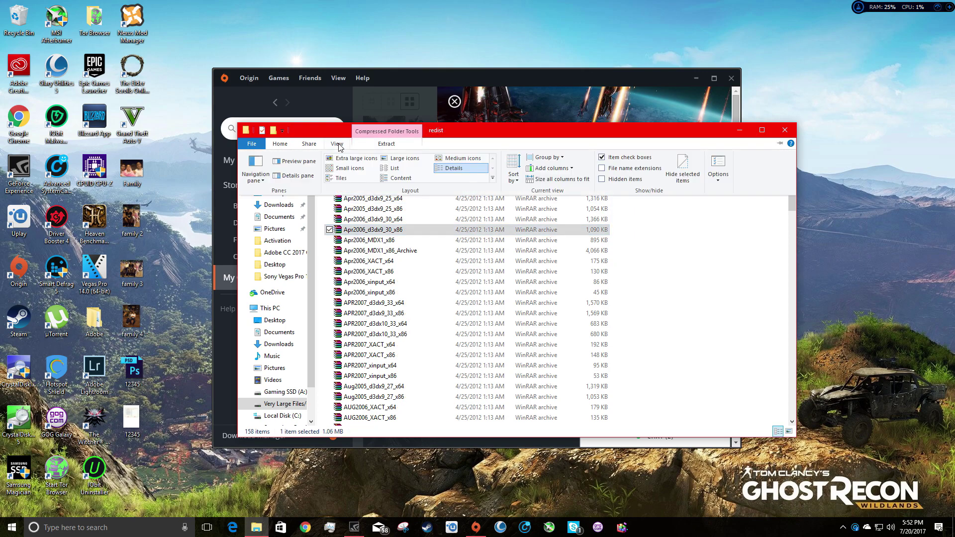
left_click(603, 169)
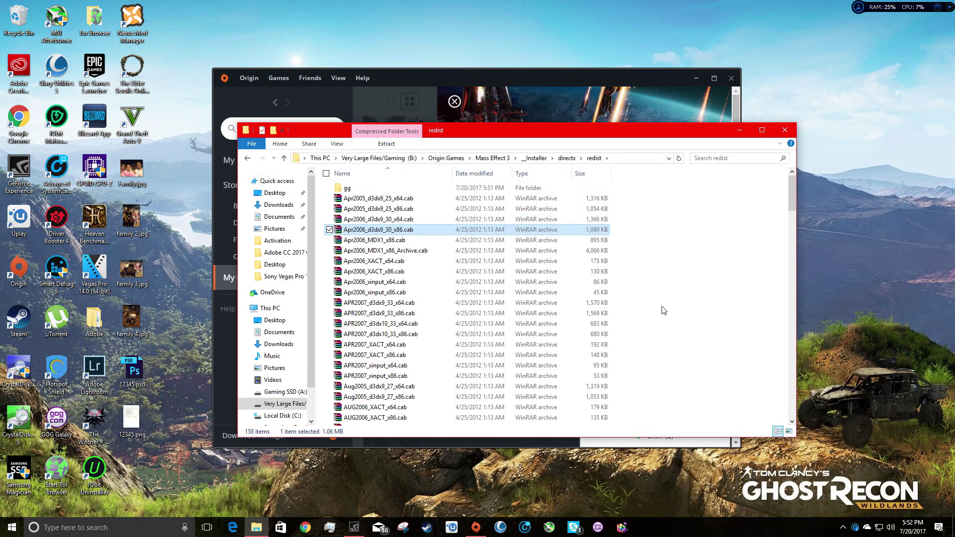
left_click(713, 297)
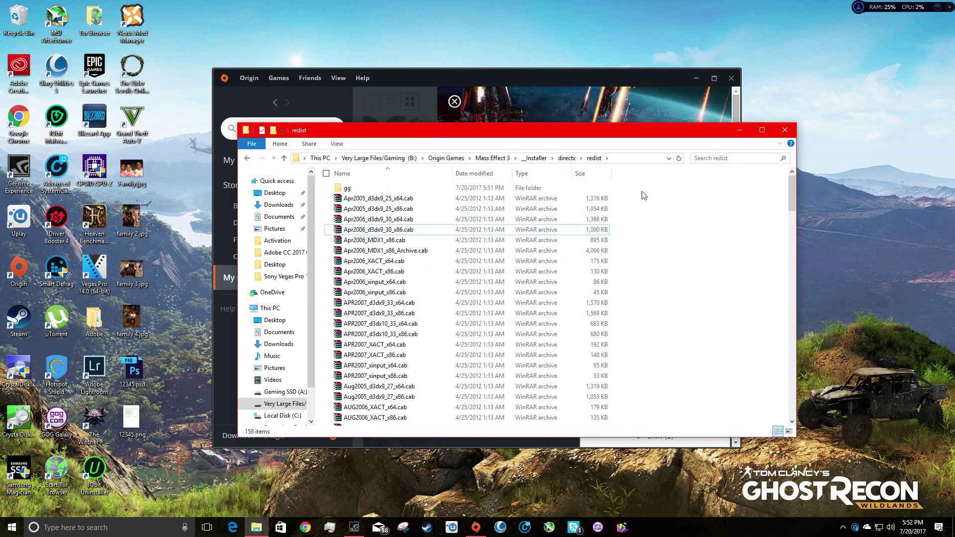
Move every .cab file into gg, leaving DSETUP.dll, dsetup32.dll and DXSETUP.exe in redist.
left_click_drag(620, 199, 378, 401)
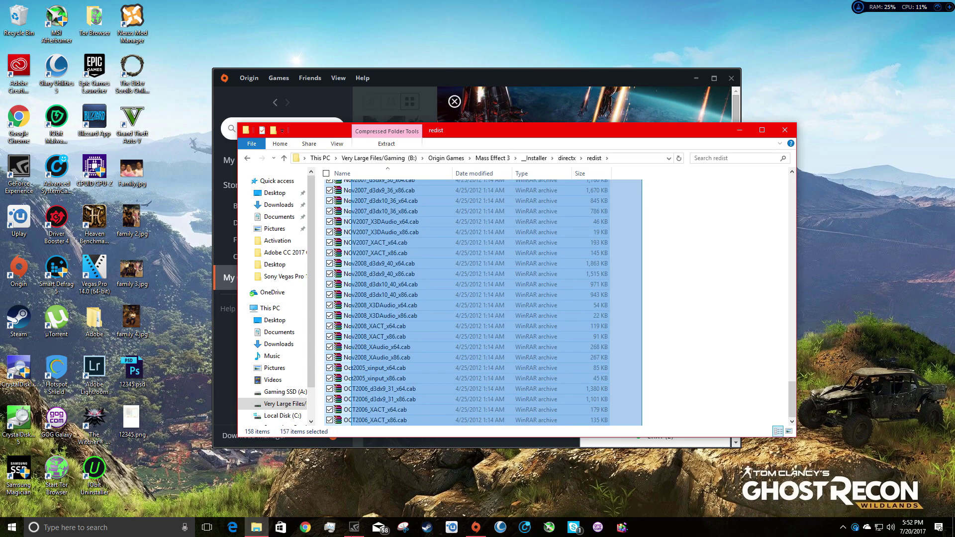
scroll(378, 401, "up", 7)
scroll(366, 388, "up", 7)
scroll(351, 373, "up", 7)
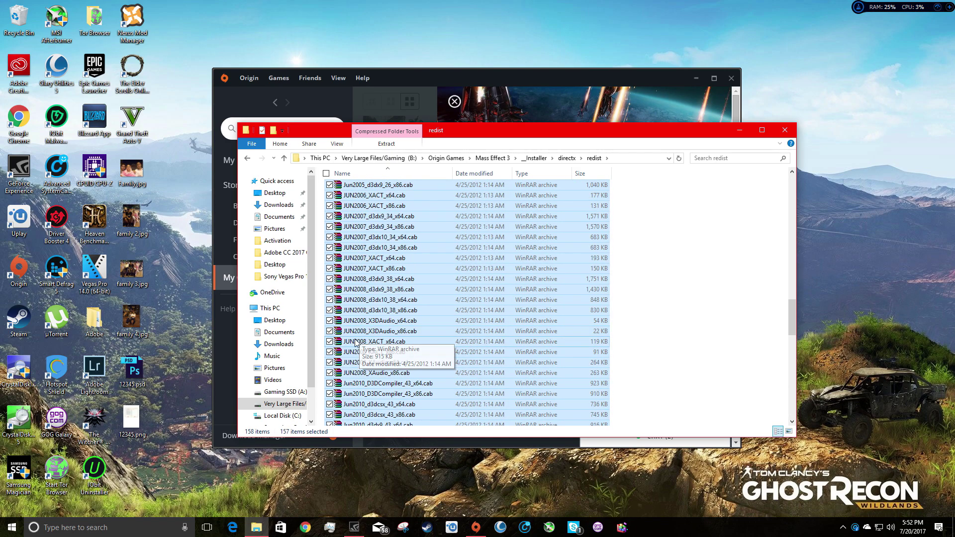
scroll(336, 356, "up", 7)
scroll(336, 355, "up", 3)
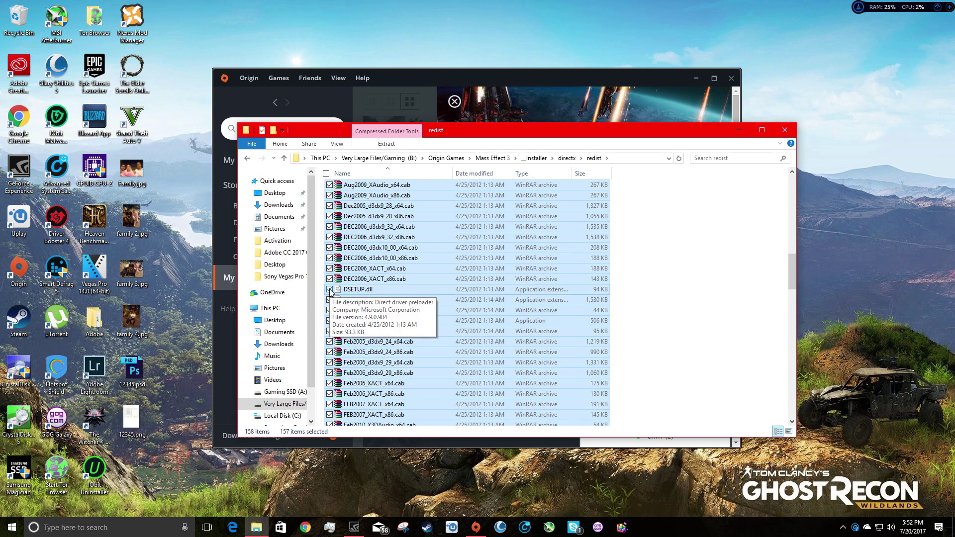
left_click(330, 289)
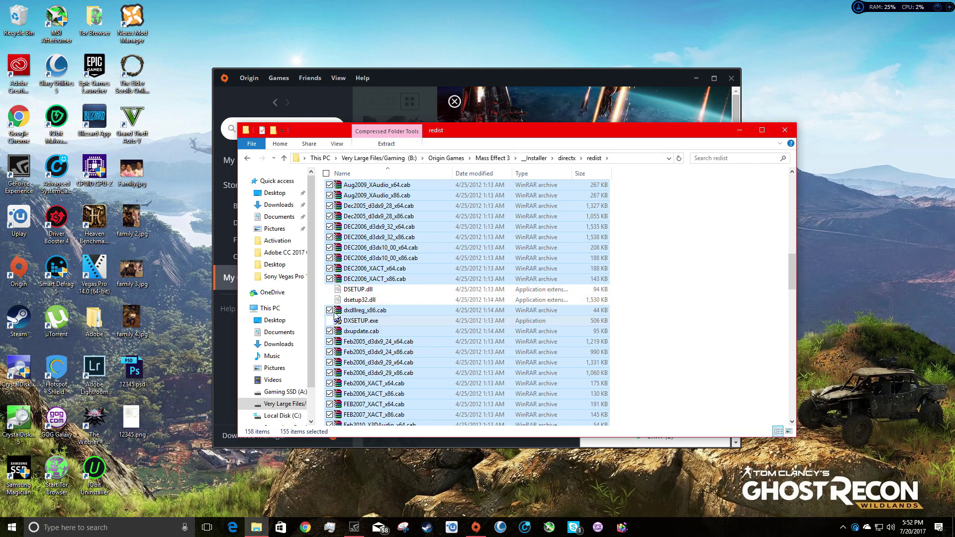
left_click(330, 321)
scroll(445, 338, "up", 10)
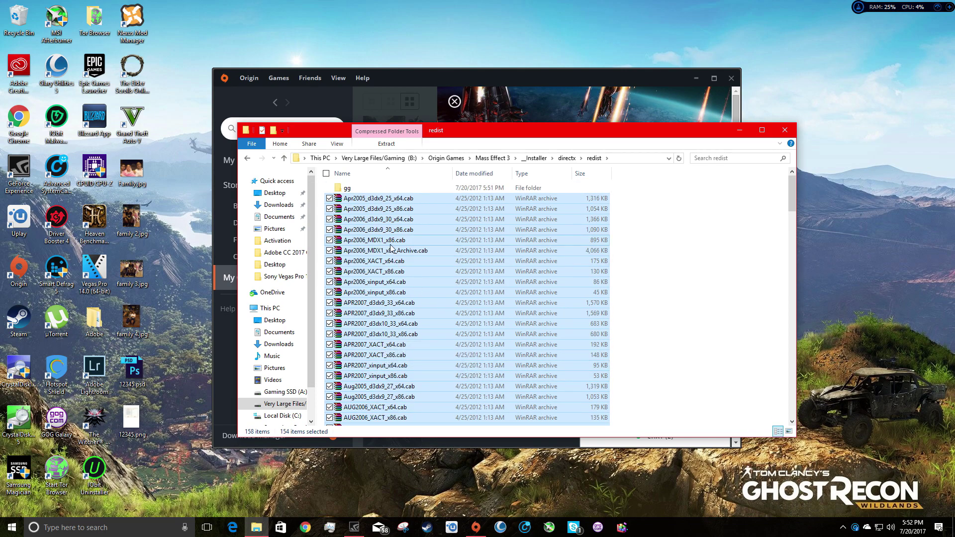
left_click_drag(391, 251, 382, 190)
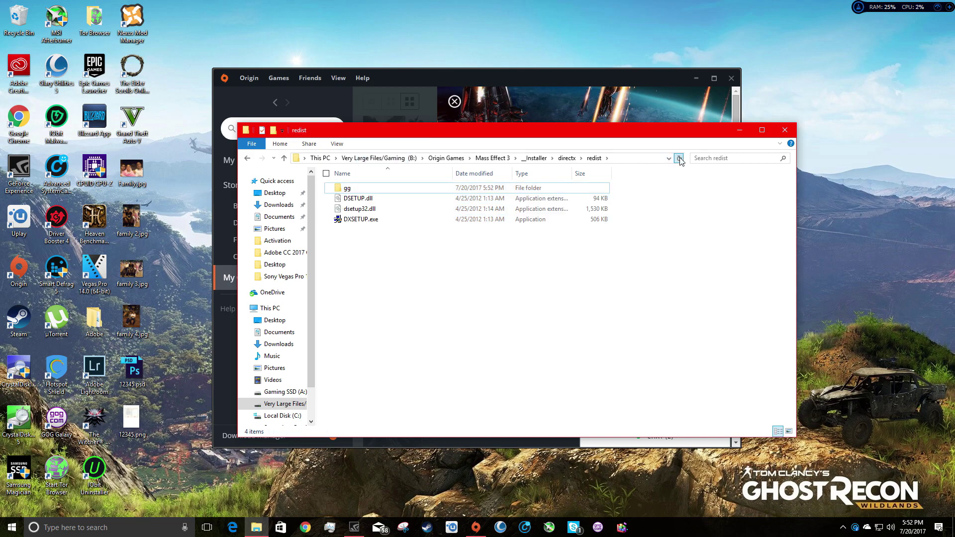
Close the redist window, install Mass Effect 3 successfully and clear the download notifications.
left_click(785, 131)
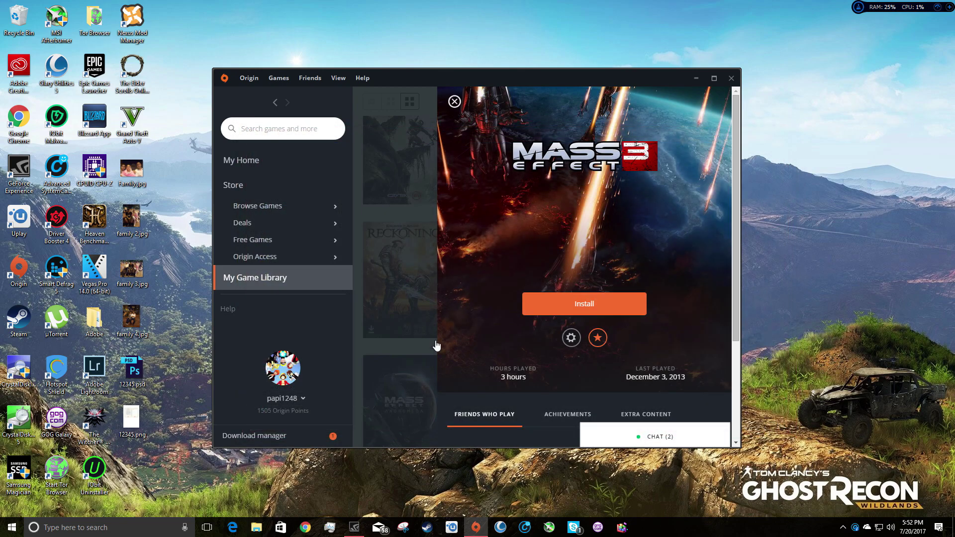
left_click(597, 305)
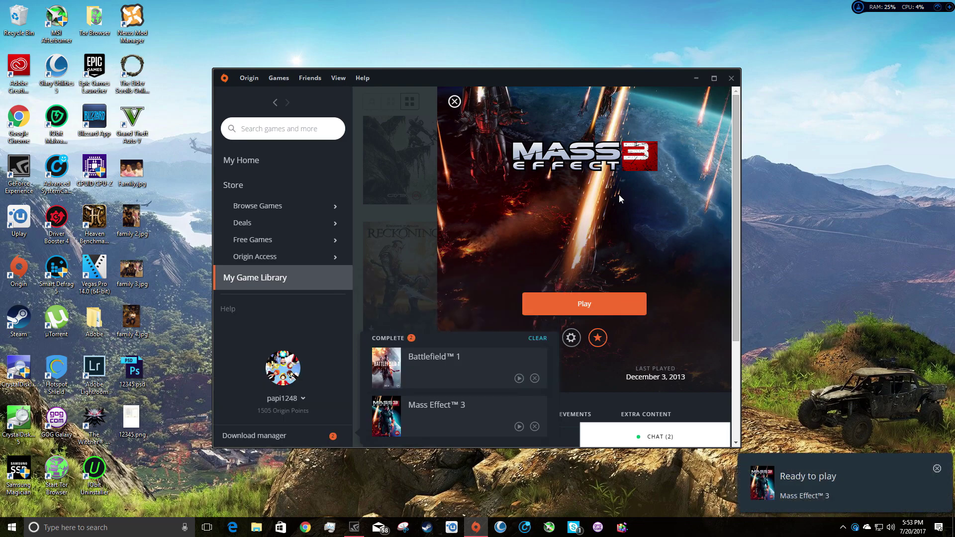
scroll(590, 239, "down", 2)
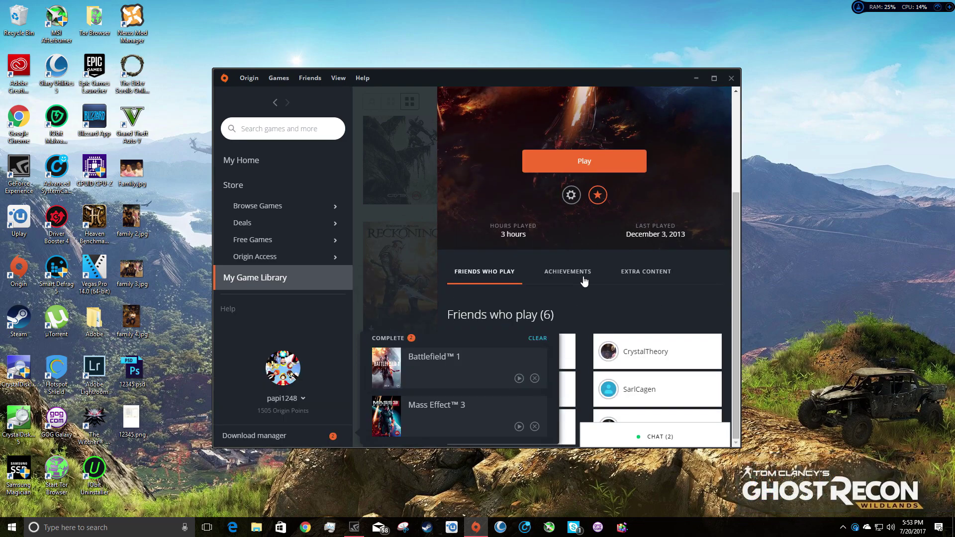
scroll(596, 274, "up", 2)
scroll(589, 264, "down", 2)
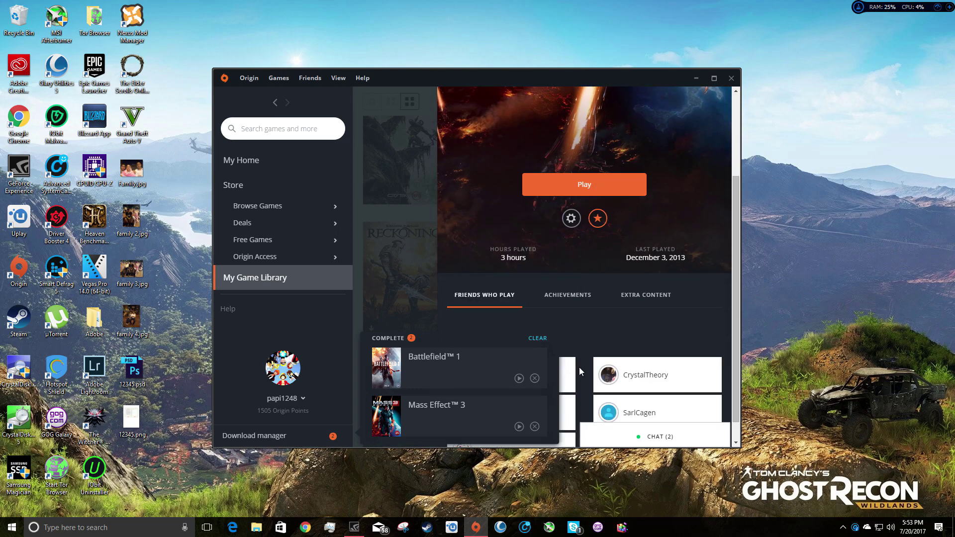
left_click(545, 340)
scroll(515, 277, "up", 2)
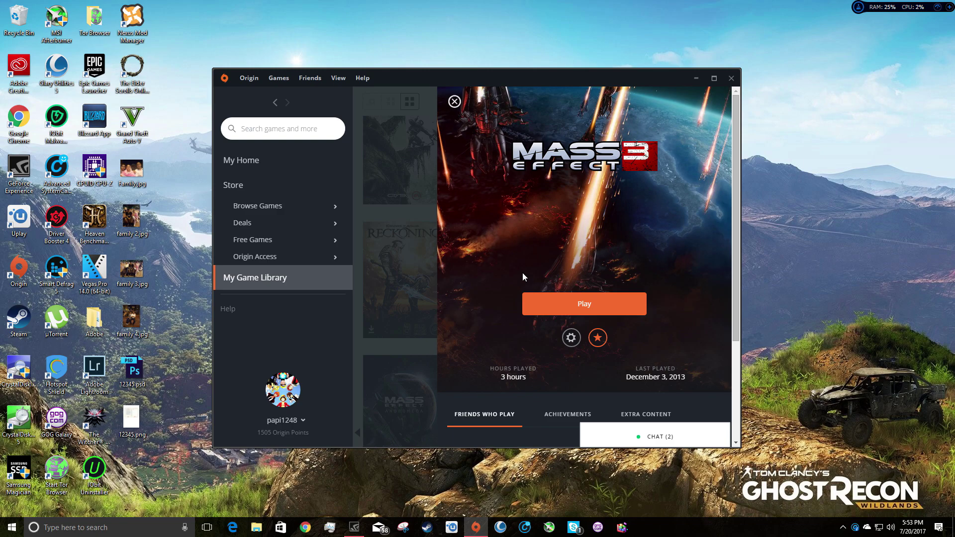
Return to the library grid and briefly peek at the Titanfall 2 details.
left_click(420, 243)
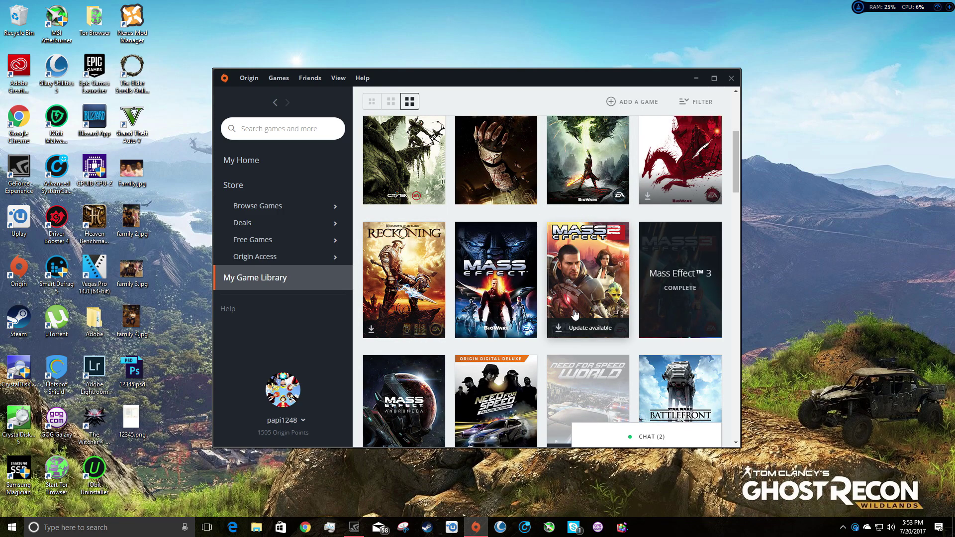
scroll(515, 358, "down", 2)
scroll(510, 364, "up", 1)
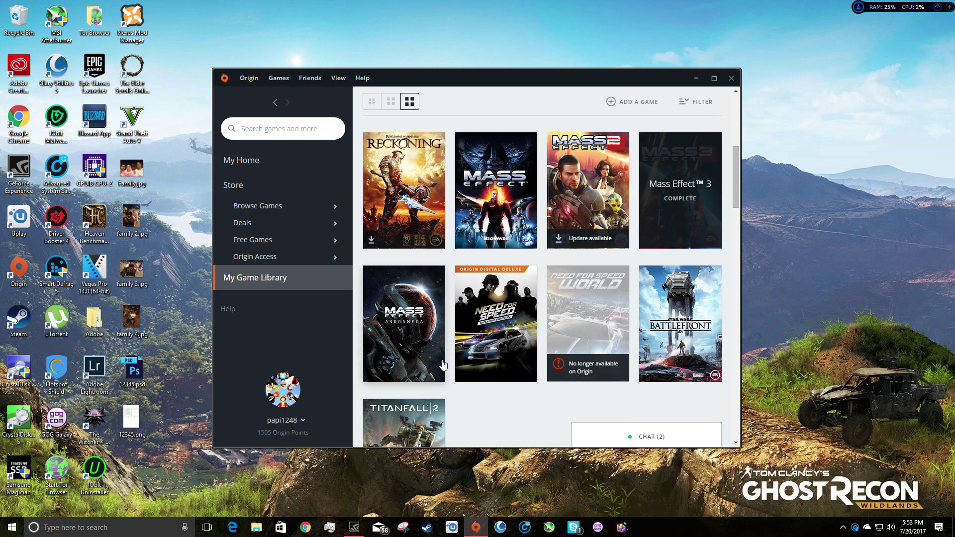
scroll(447, 373, "down", 1)
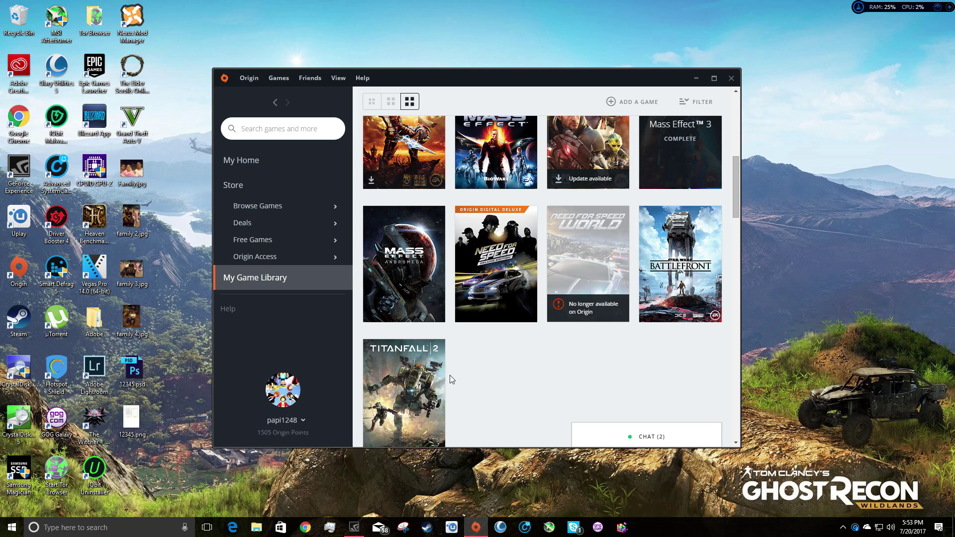
scroll(470, 382, "down", 2)
scroll(483, 384, "up", 2)
left_click(418, 407)
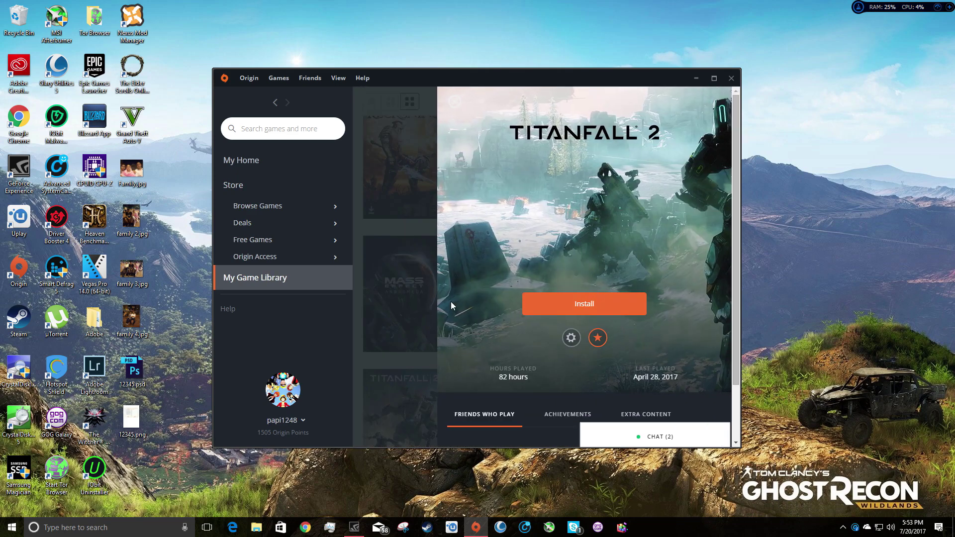
left_click(396, 333)
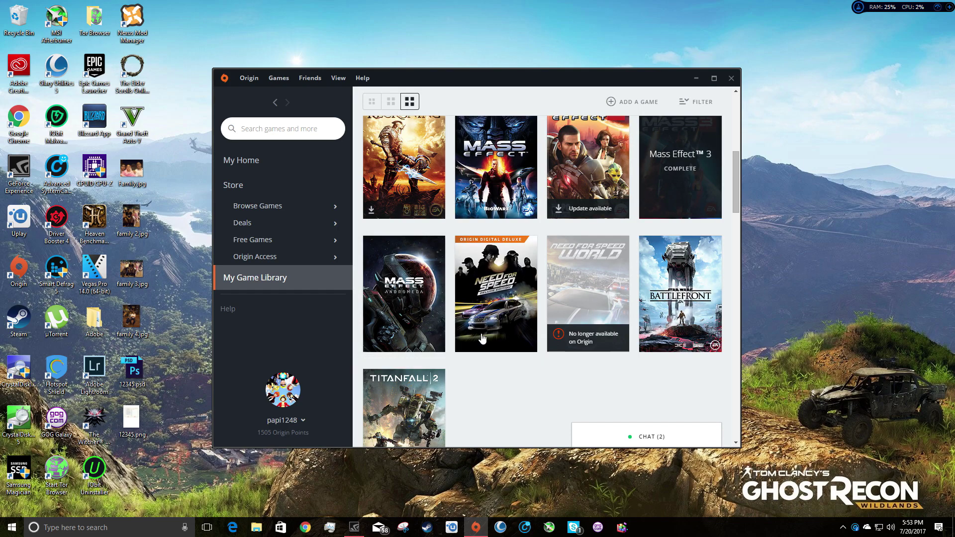